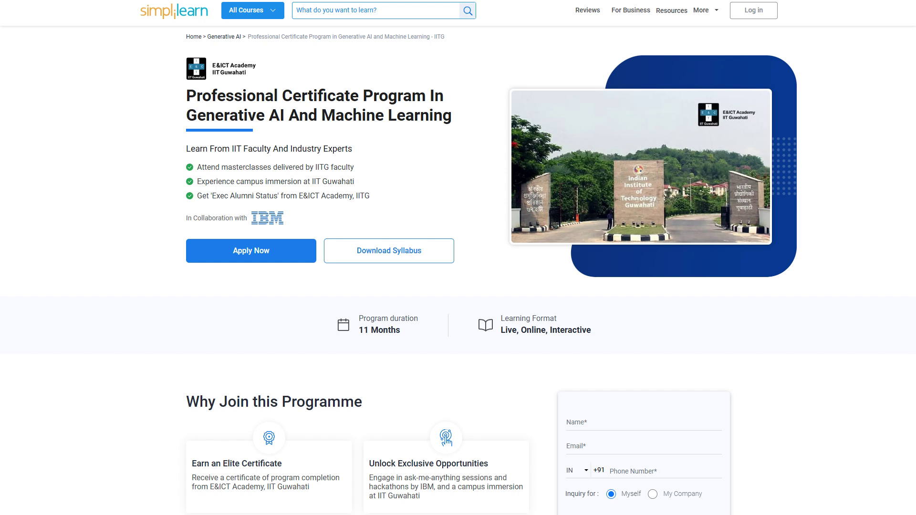
- Scroll the Simplilearn course page past Key Features to the Advantage certificates section
scroll(148, 461, down, 2)
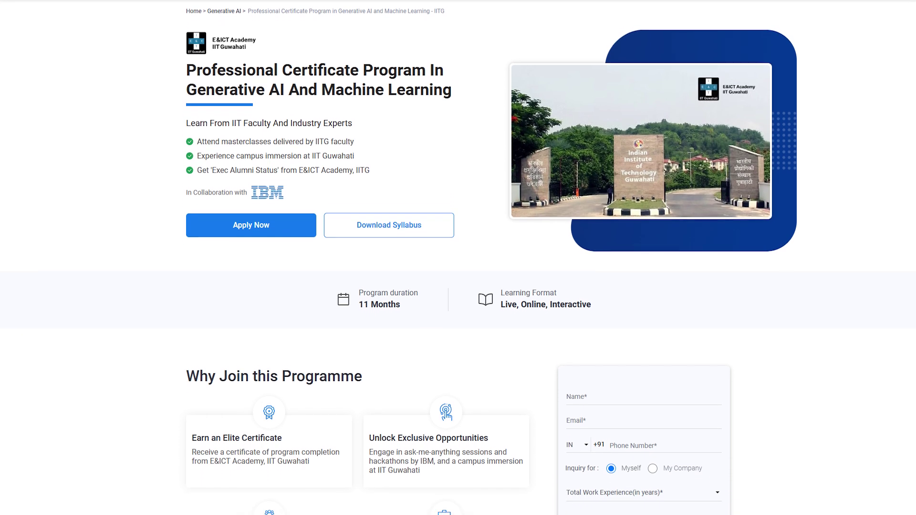
scroll(148, 461, down, 2)
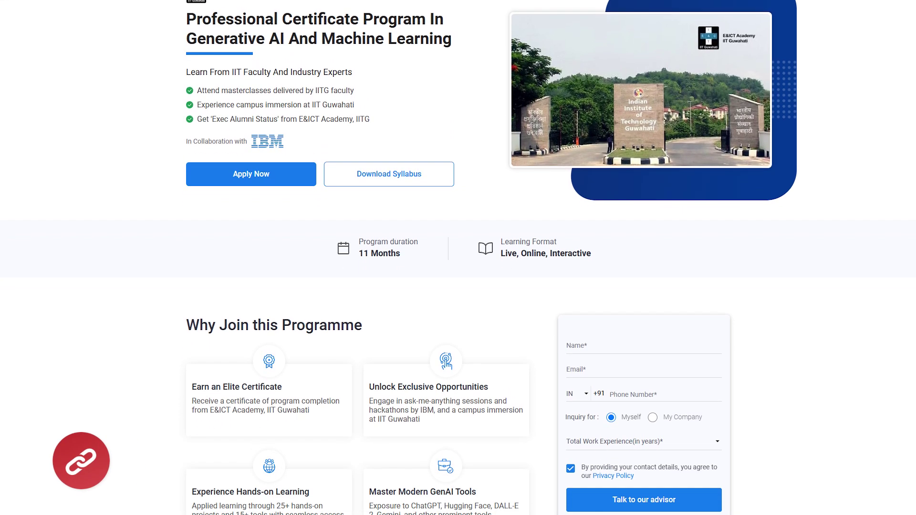
scroll(458, 258, down, 2)
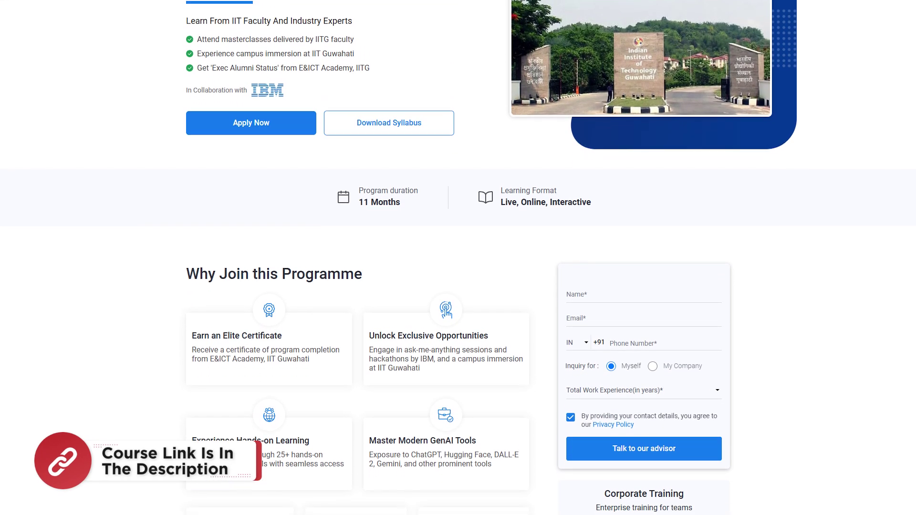
scroll(458, 258, down, 2)
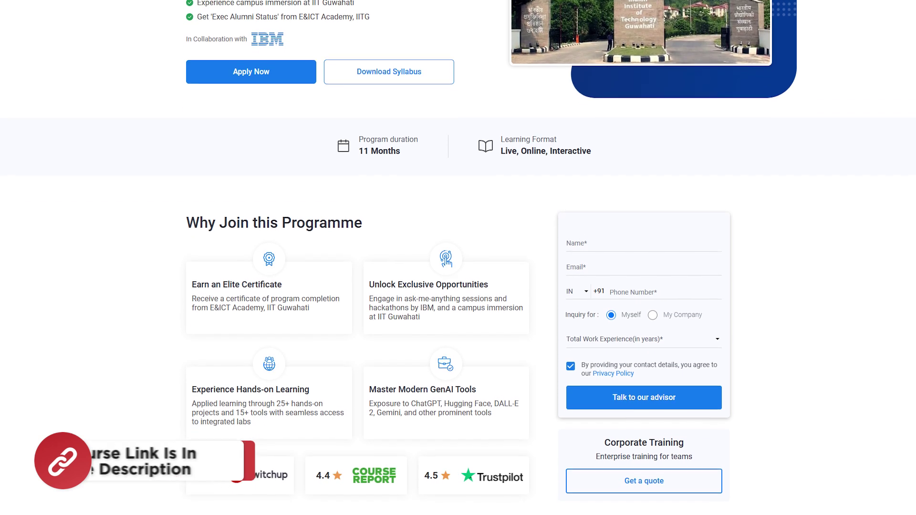
scroll(458, 258, down, 2)
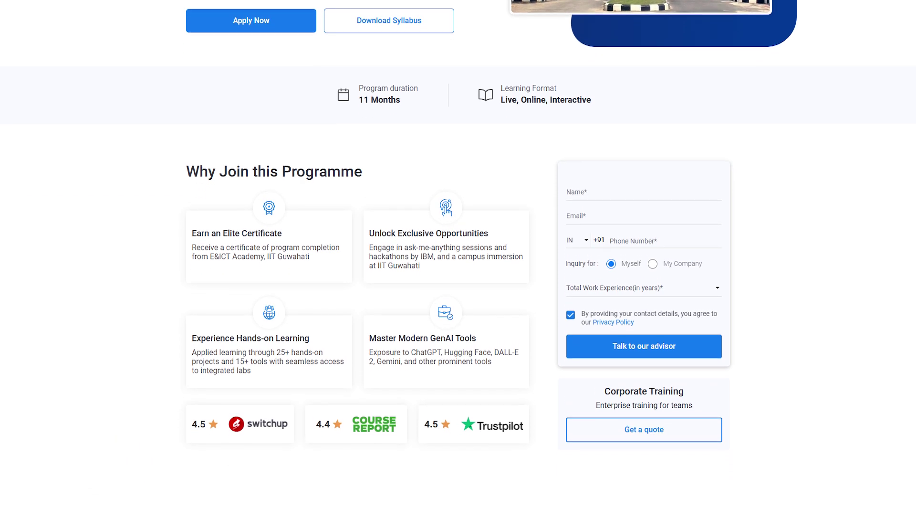
scroll(457, 258, down, 2)
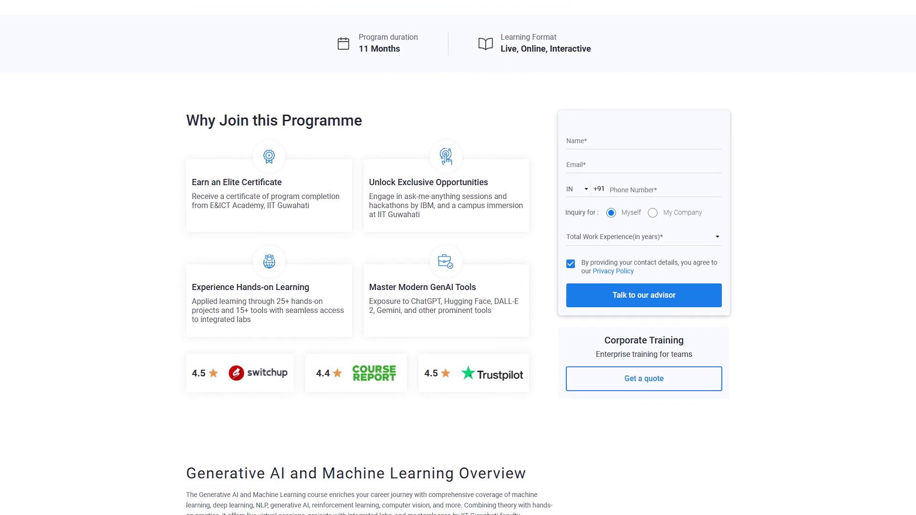
scroll(458, 258, down, 2)
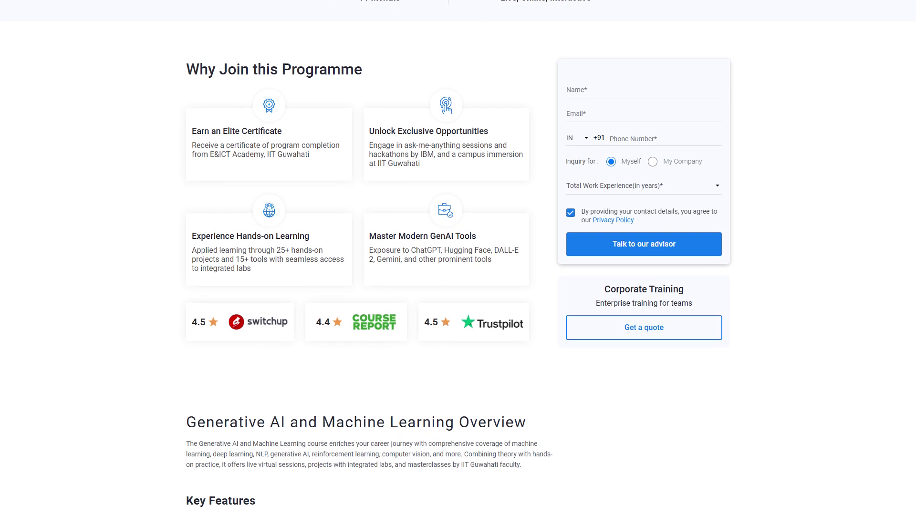
scroll(458, 258, down, 2)
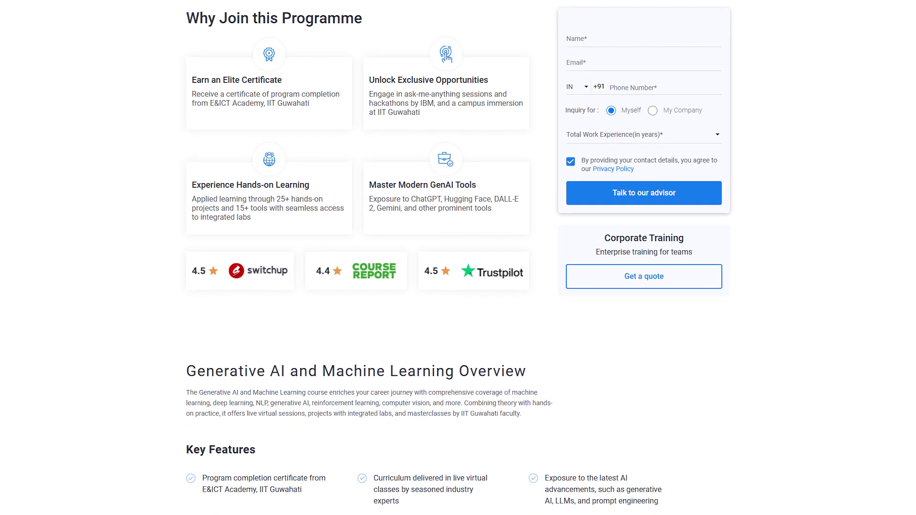
scroll(458, 258, down, 2)
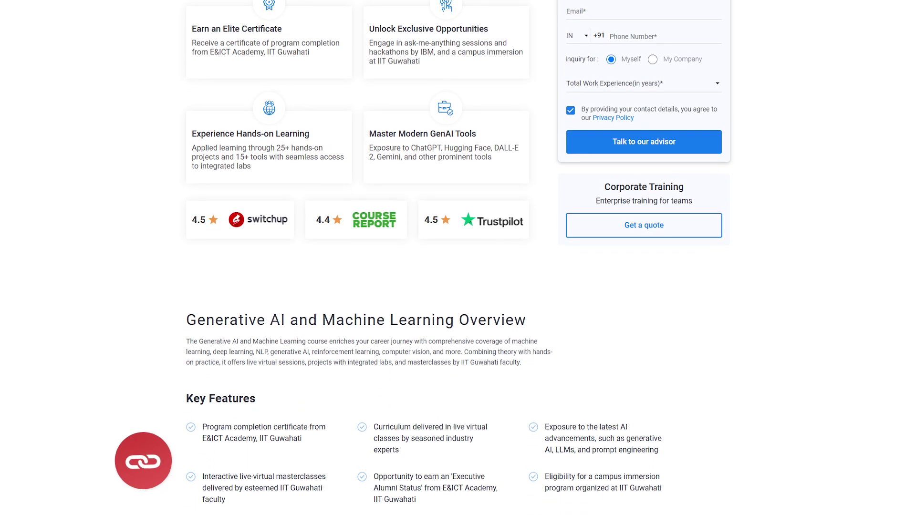
scroll(458, 258, down, 2)
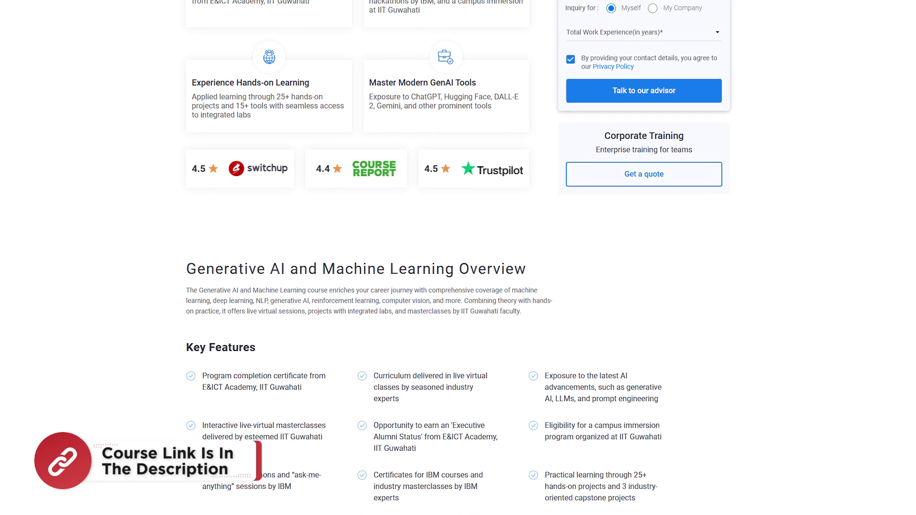
scroll(458, 258, down, 2)
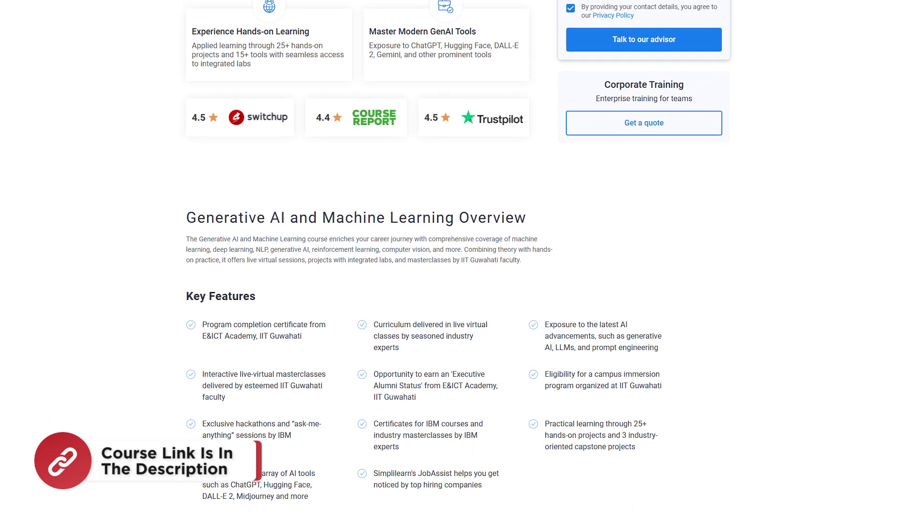
scroll(458, 257, down, 2)
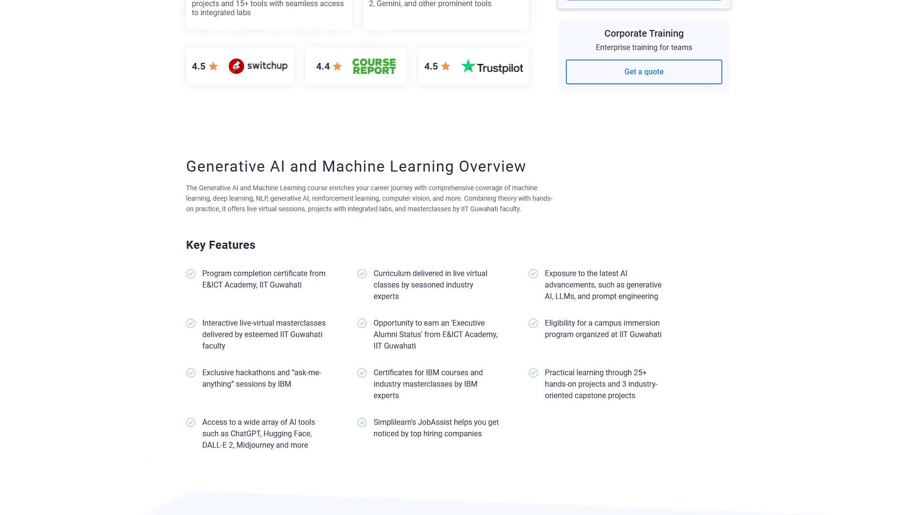
scroll(458, 257, down, 2)
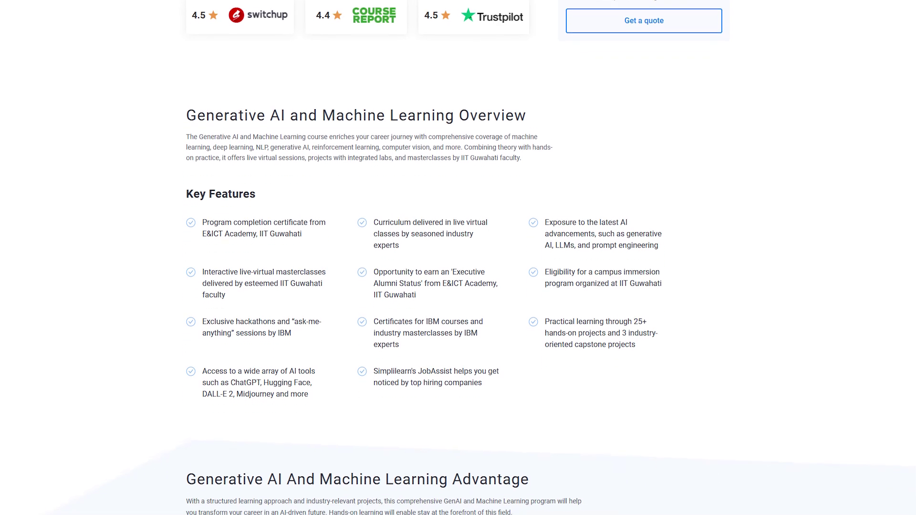
scroll(458, 258, down, 2)
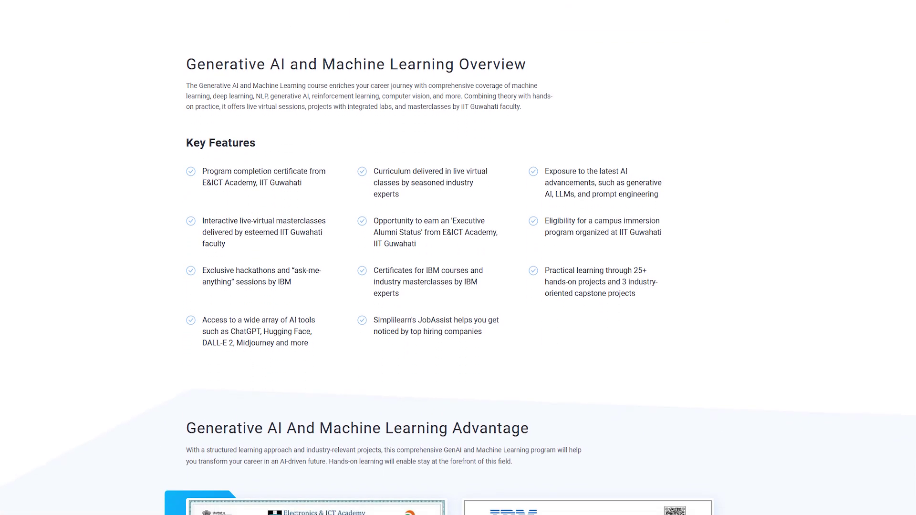
scroll(458, 258, down, 2)
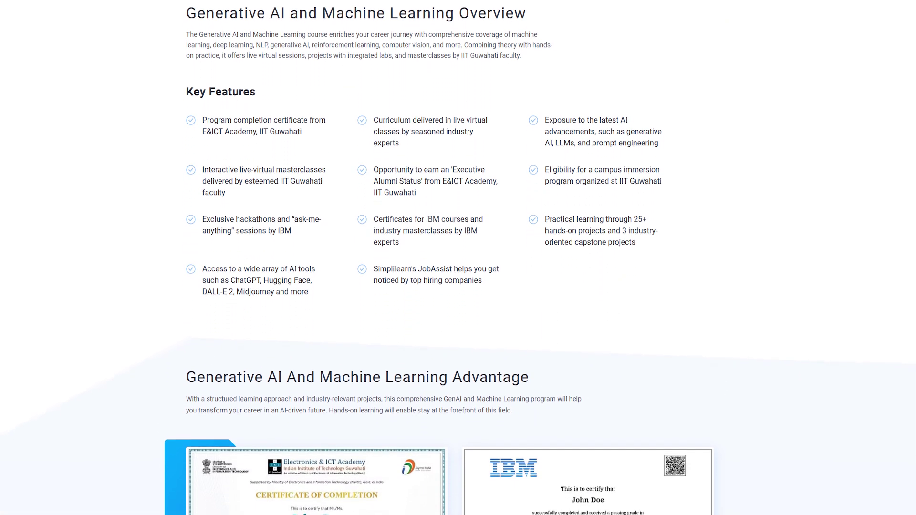
scroll(458, 258, down, 2)
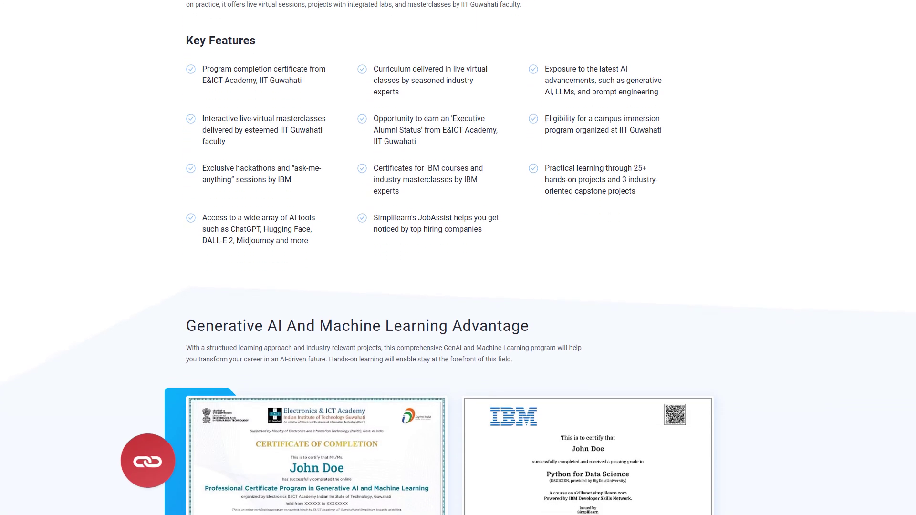
scroll(458, 258, down, 2)
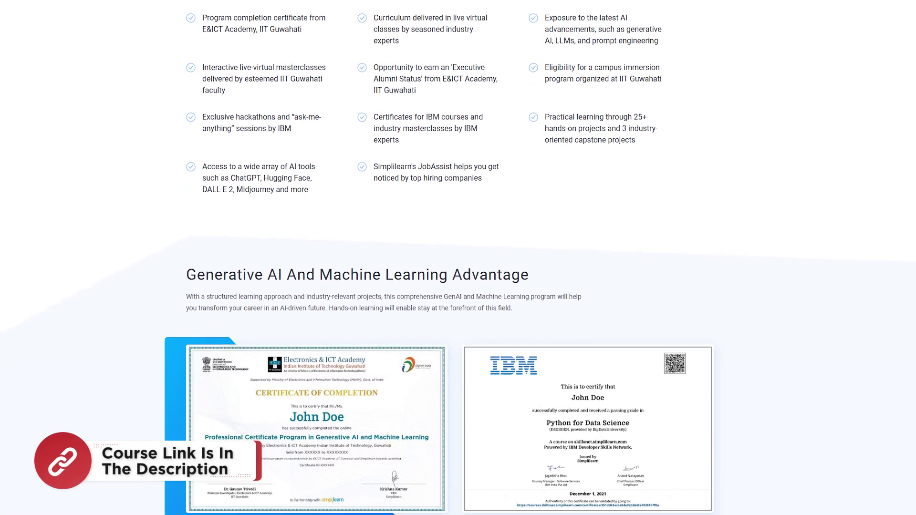
scroll(458, 258, down, 2)
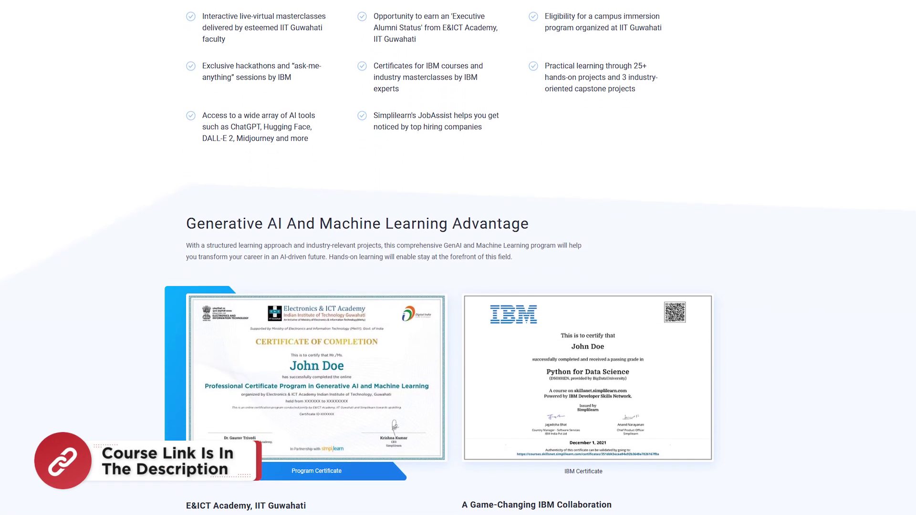
scroll(457, 258, down, 2)
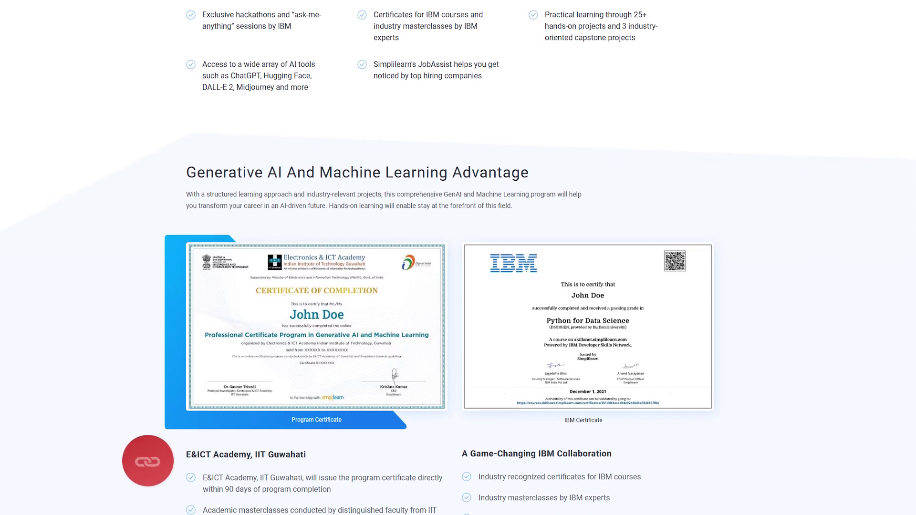
scroll(458, 257, down, 2)
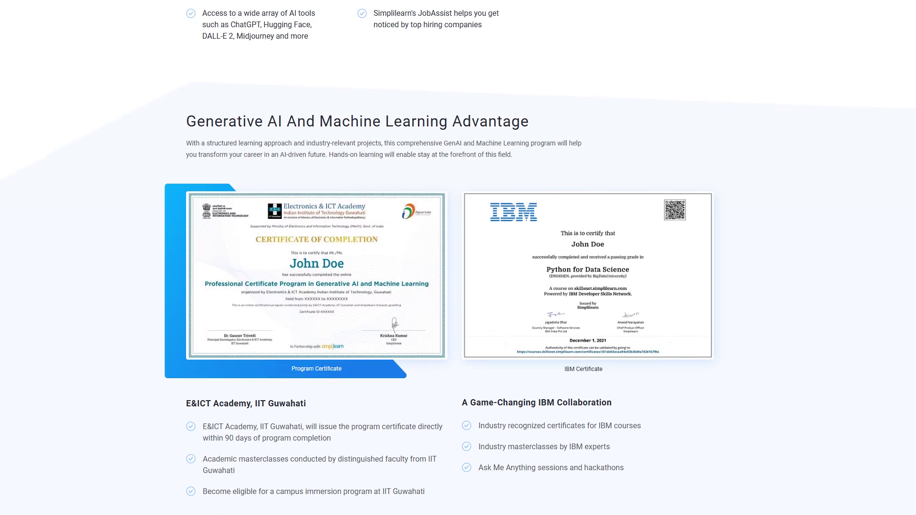
scroll(457, 257, down, 1)
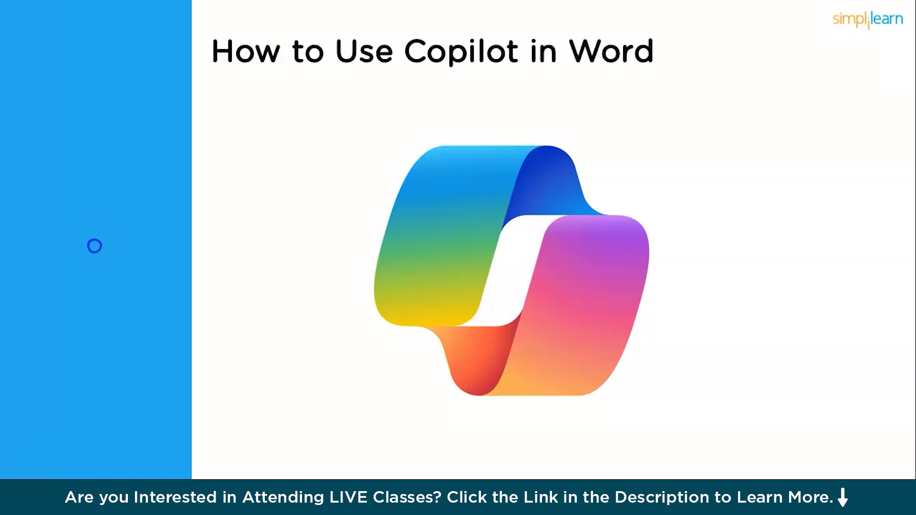
- Bring up the Windows Start menu's pinned apps over the Copilot slide
key(super)
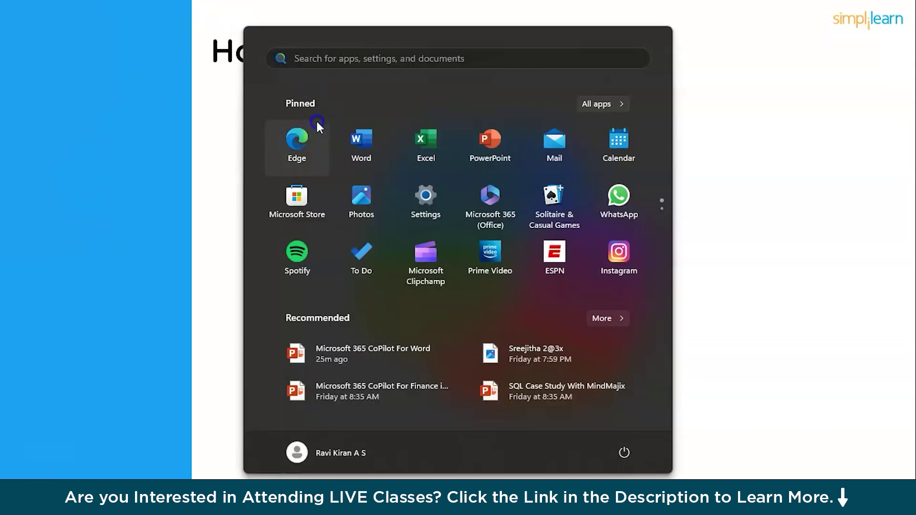
- Launch Microsoft Edge and go to office.com
click(298, 152)
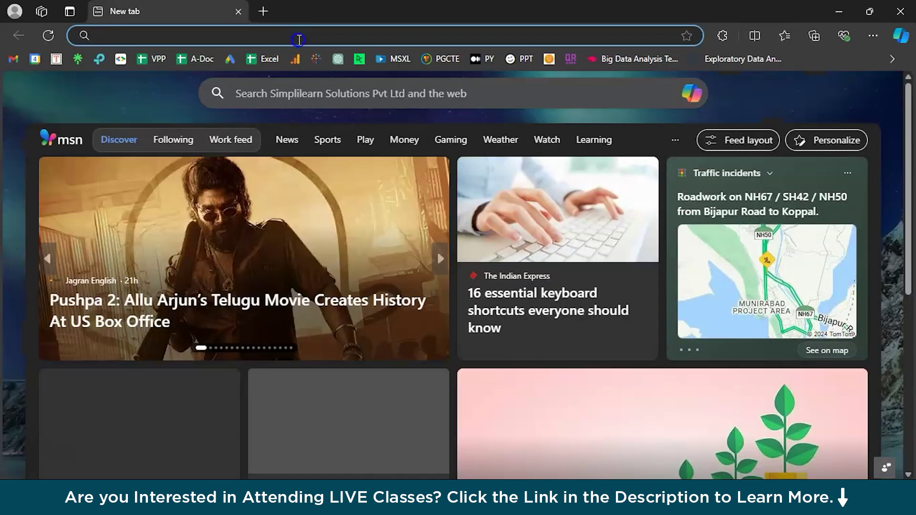
click(299, 39)
text(off)
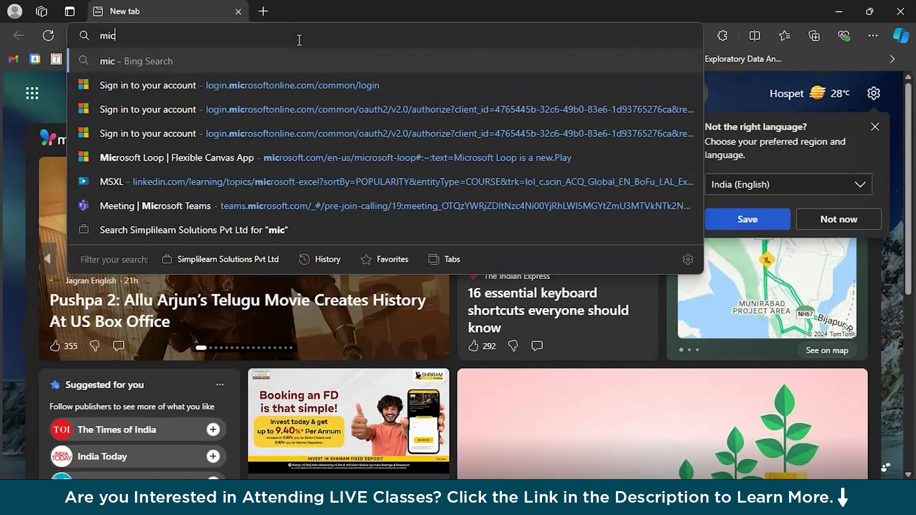
text(ice)
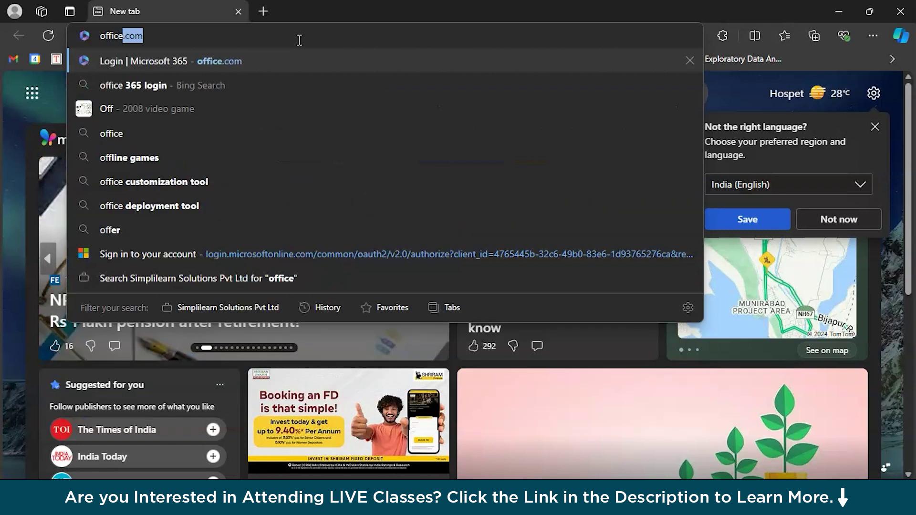
key(Return)
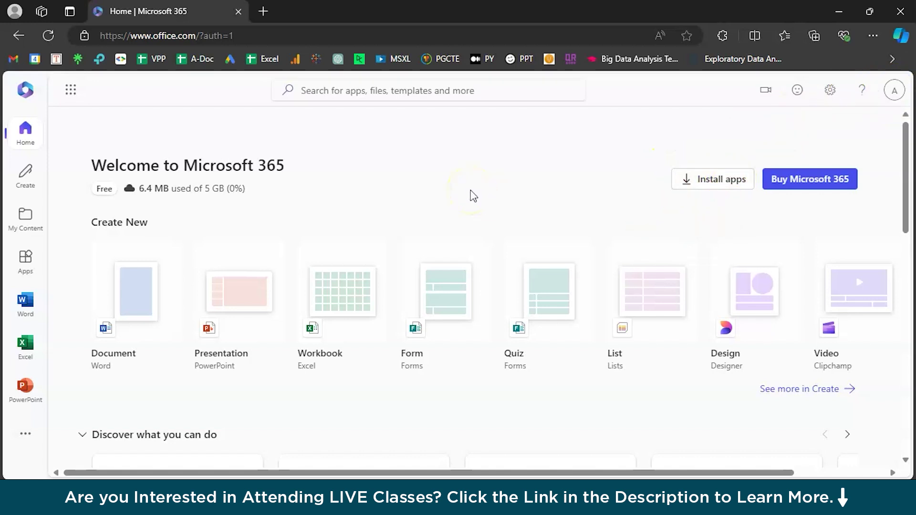
- Scroll to Recently opened and open Word from the Microsoft 365 home page
scroll(432, 183, down, 10)
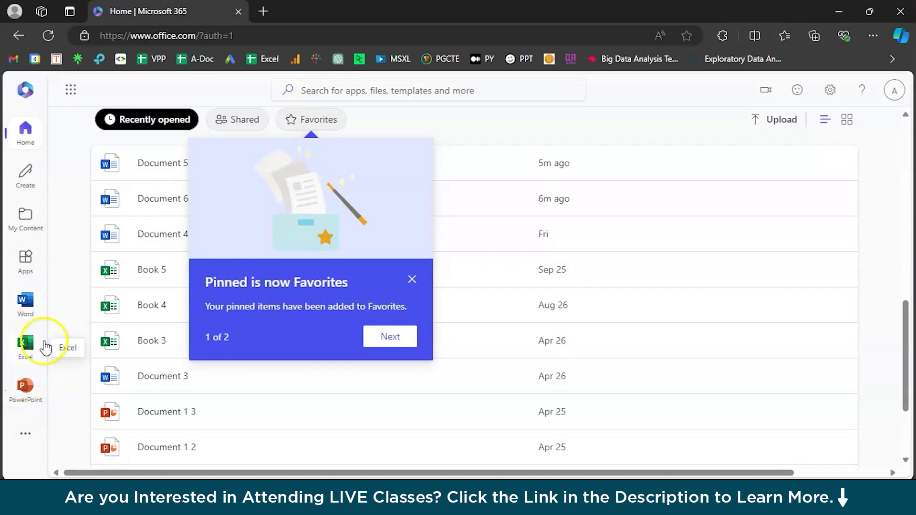
click(26, 311)
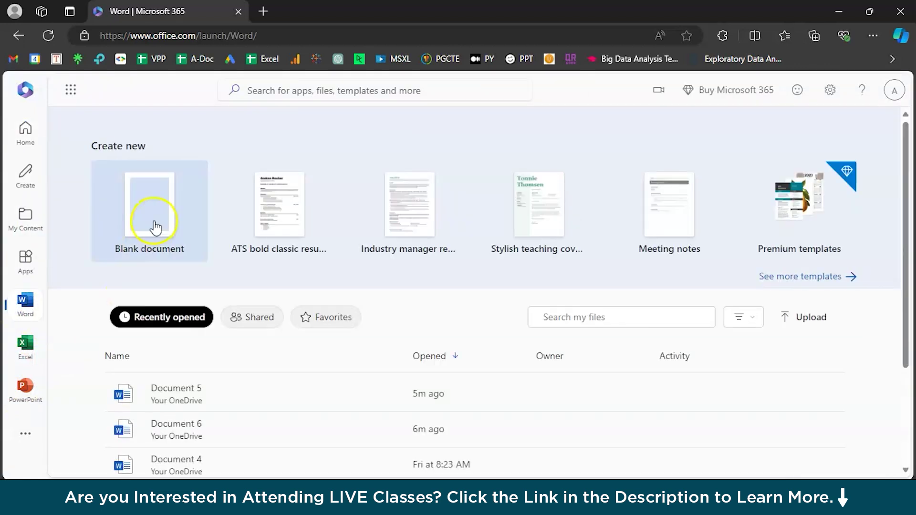
- Create a new blank document, Document 7, from the Word start page
click(155, 224)
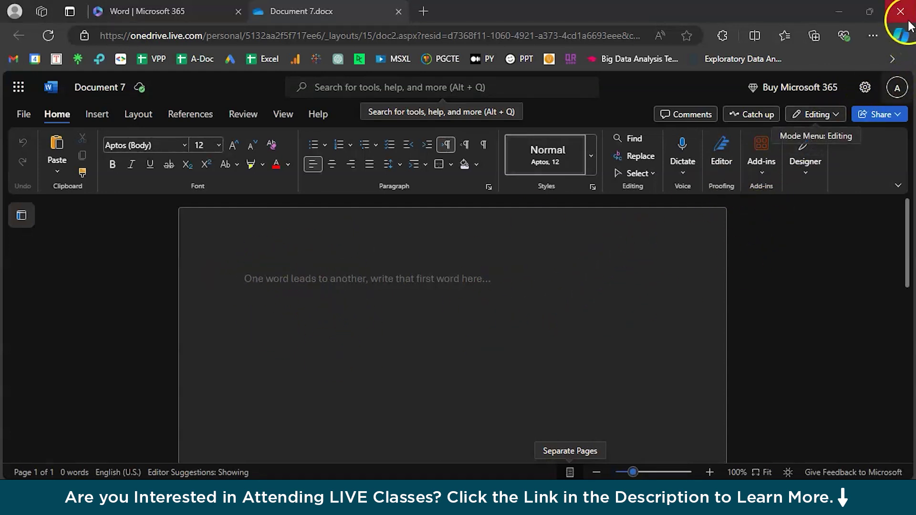
- Open the Copilot chat pane beside Document 7 and refresh it
click(897, 42)
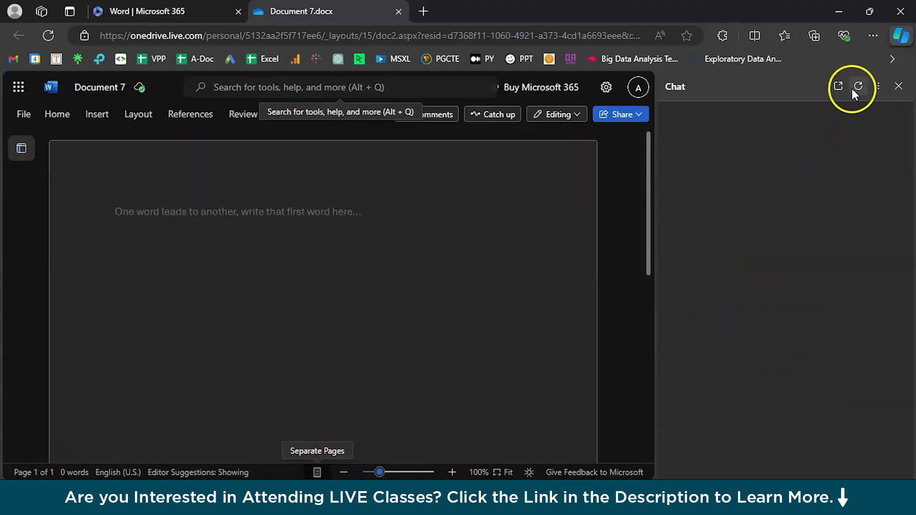
click(854, 87)
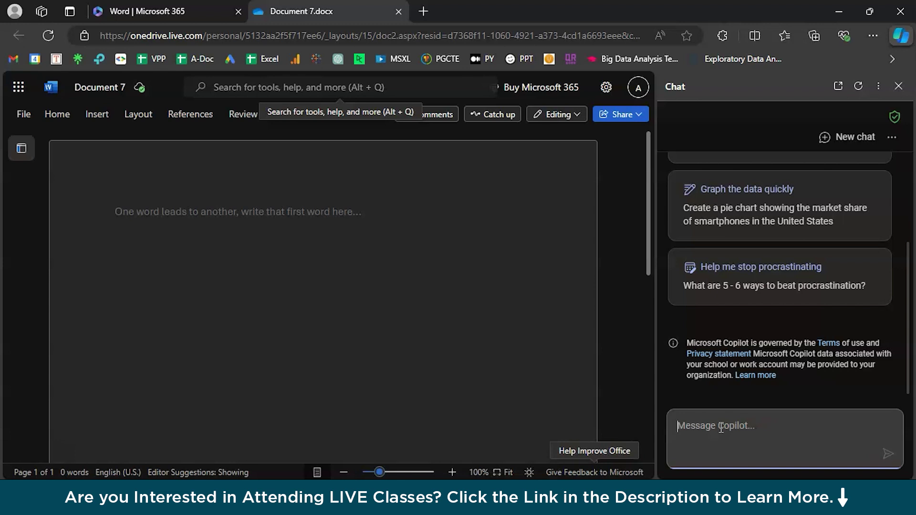
- Ask Copilot for a good speech introducing the company's new product GenPro to a huge audience
text(GenPro)
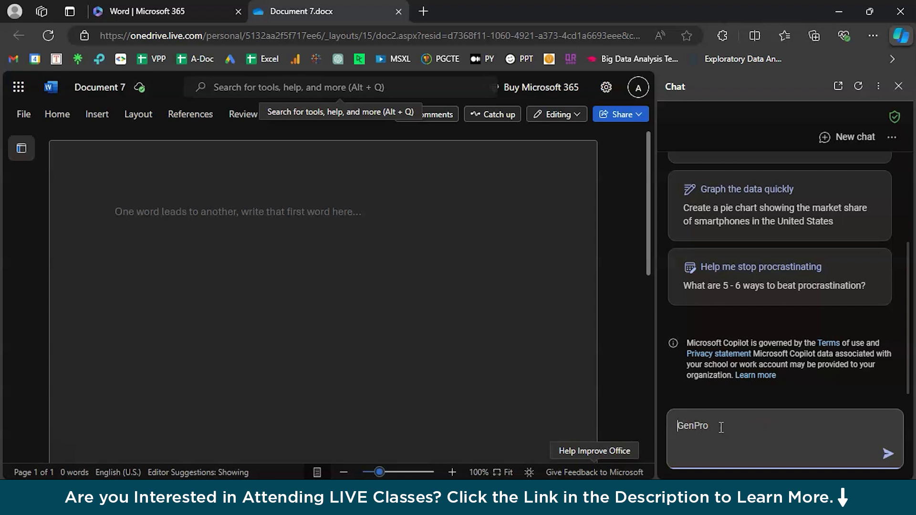
text(hi)
key(BackSpace)
key(BackSpace)
key(BackSpace)
text(give me a)
text(good sp)
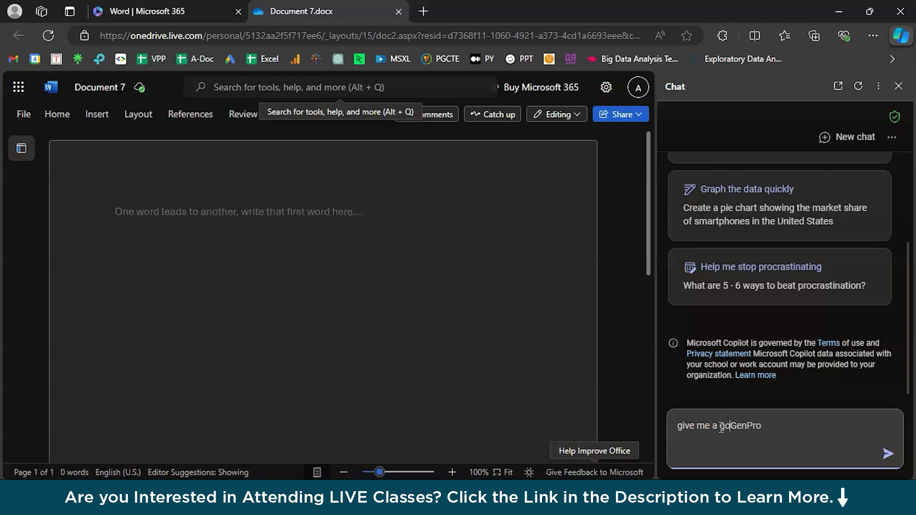
text(eech for )
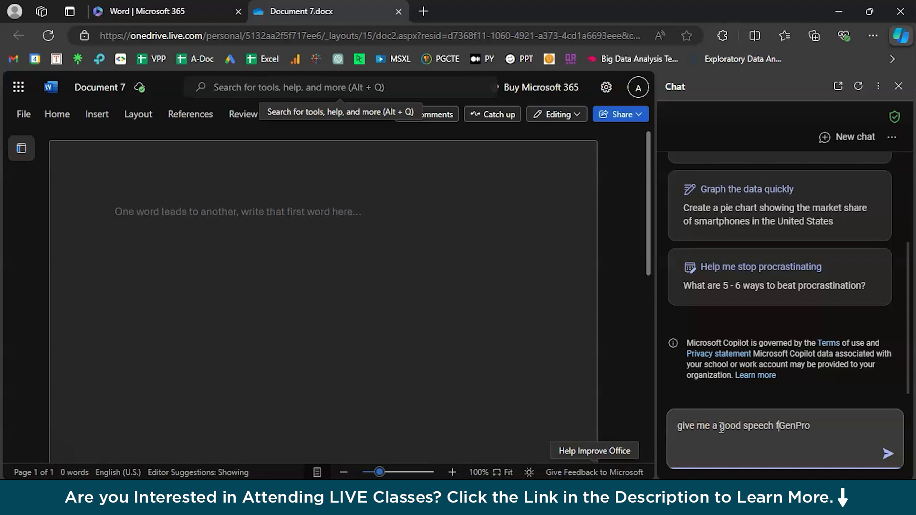
text(introducing our )
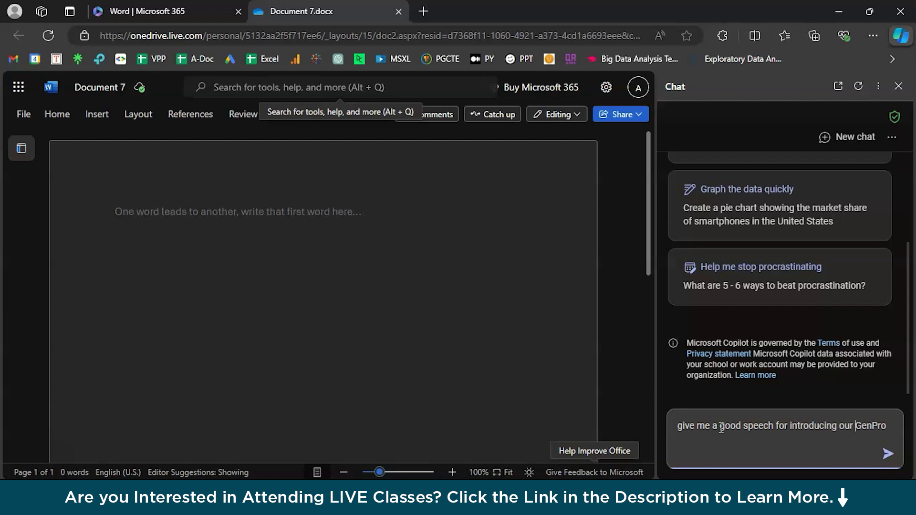
text(company)
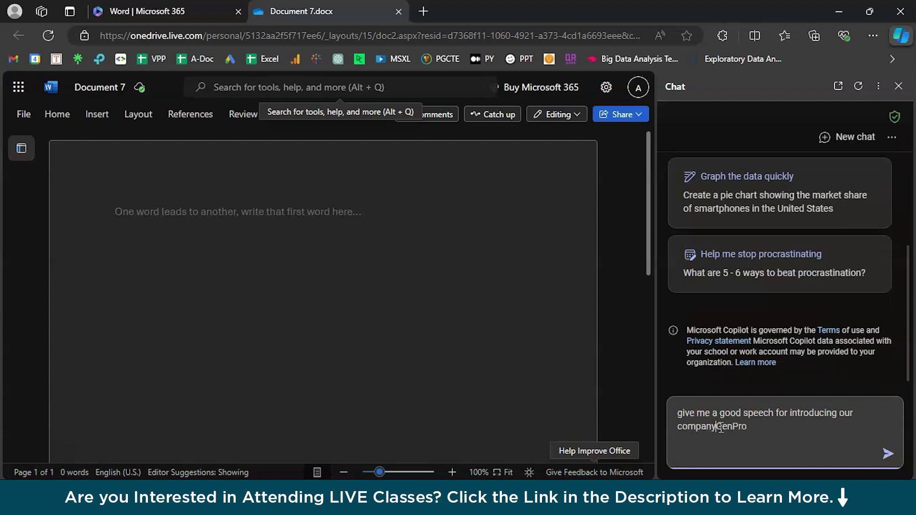
text('s ne product named as GenPro to )
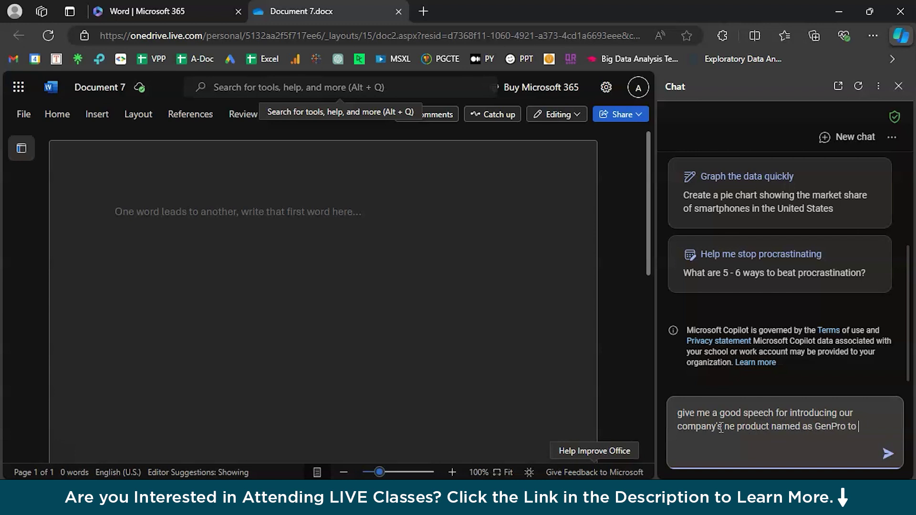
text(a huge c)
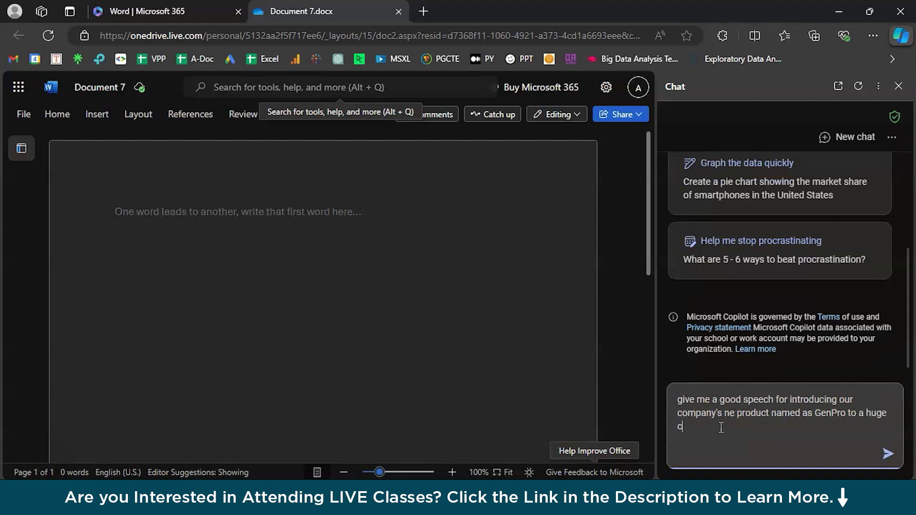
text(rowd of audience)
key(BackSpace)
key(BackSpace)
key(BackSpace)
text(ence)
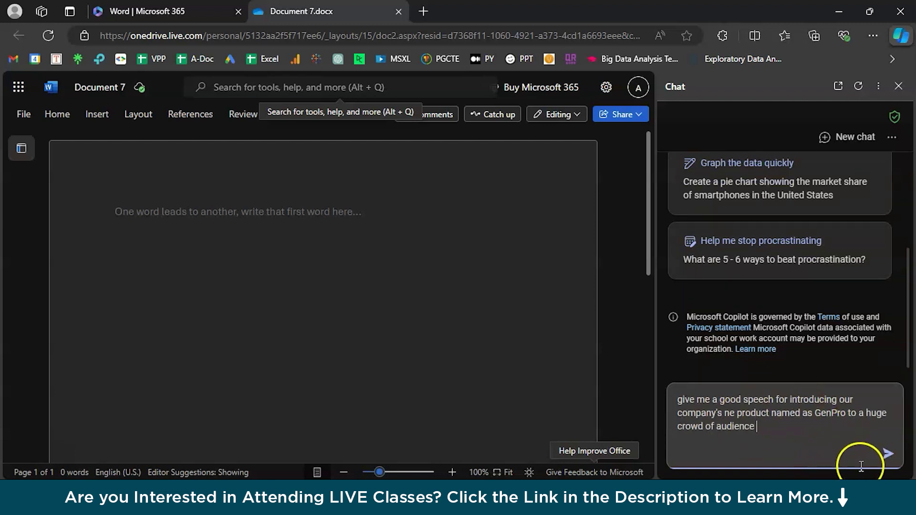
click(888, 455)
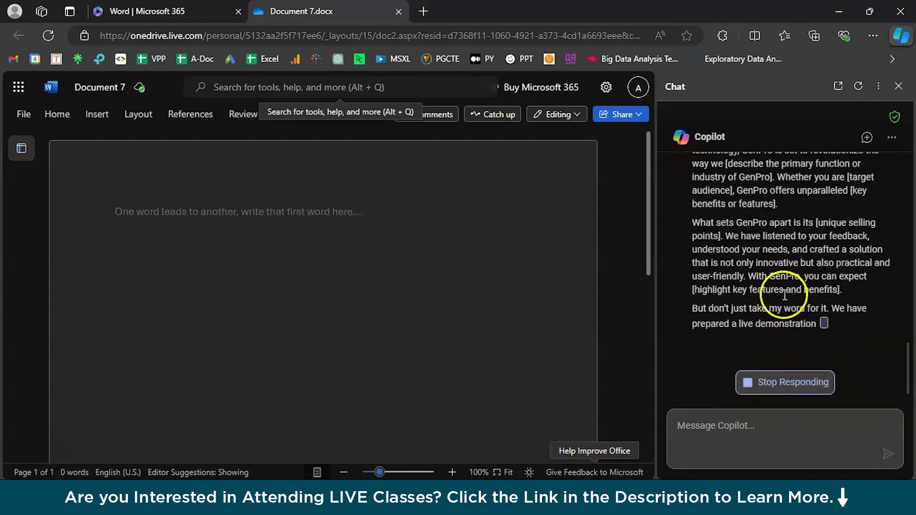
- Review Copilot's GenPro speech and copy the full reply
scroll(784, 295, down, 10)
scroll(785, 295, down, 4)
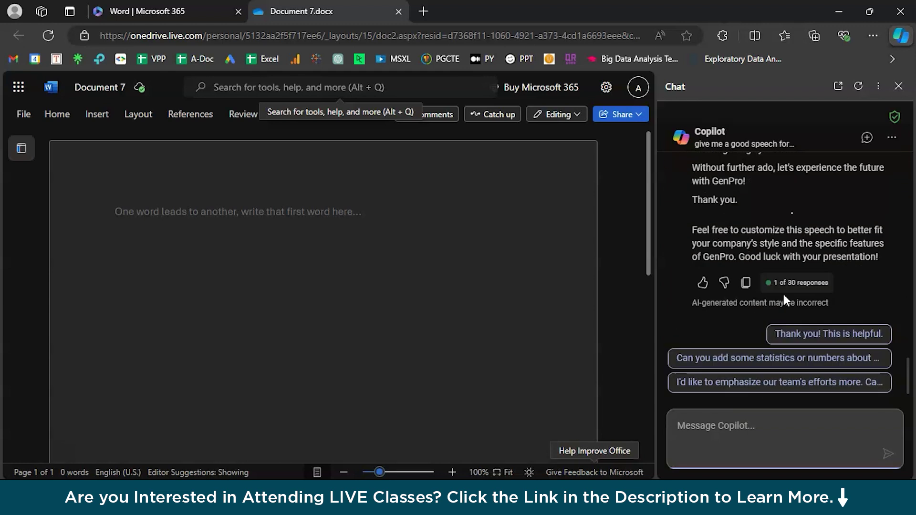
scroll(745, 277, up, 2)
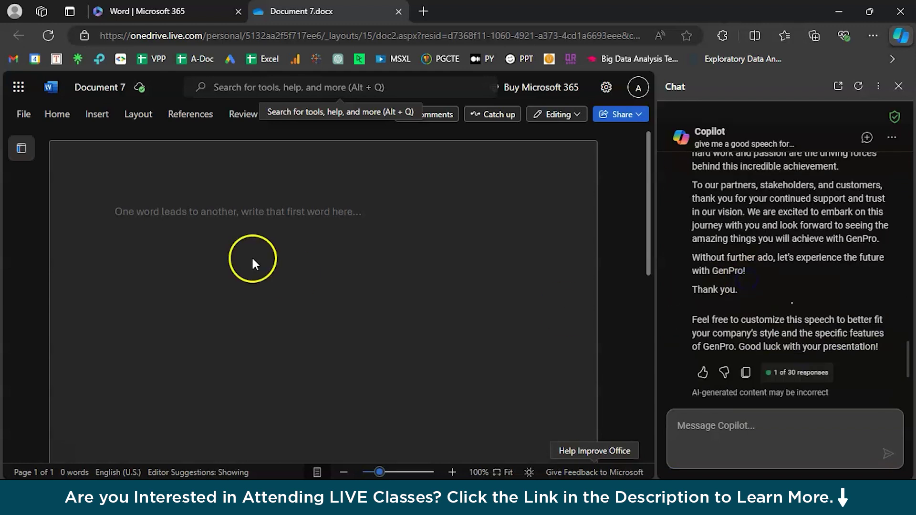
key(ctrl+v)
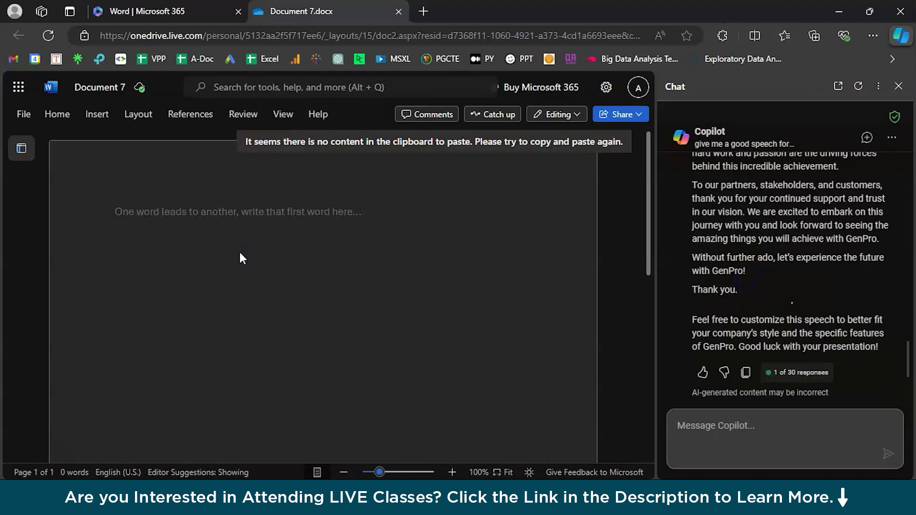
right_click(239, 252)
click(283, 296)
click(746, 374)
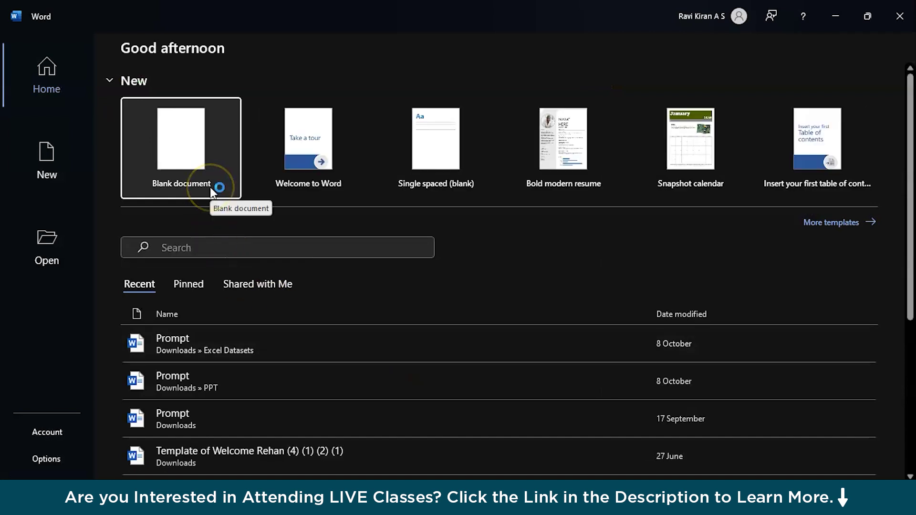
- Create a new blank Document1 in desktop Word and bring up its paste options
click(181, 149)
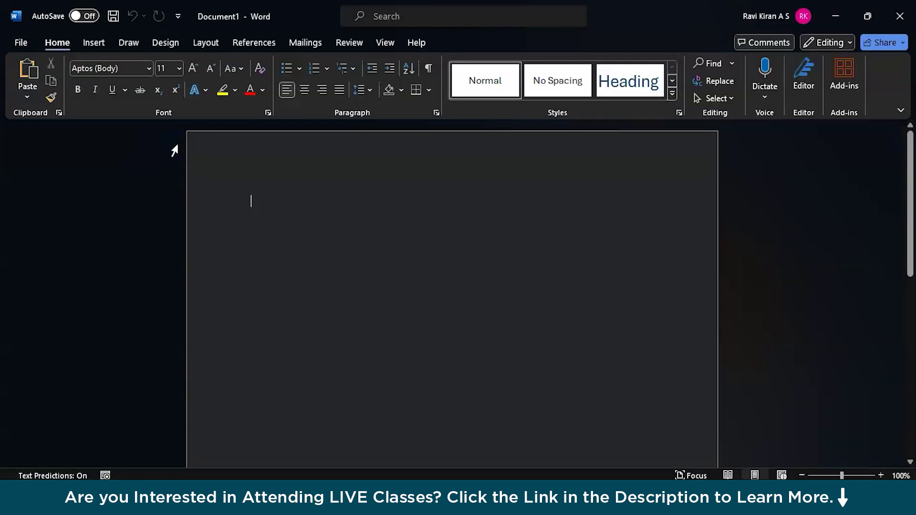
right_click(251, 195)
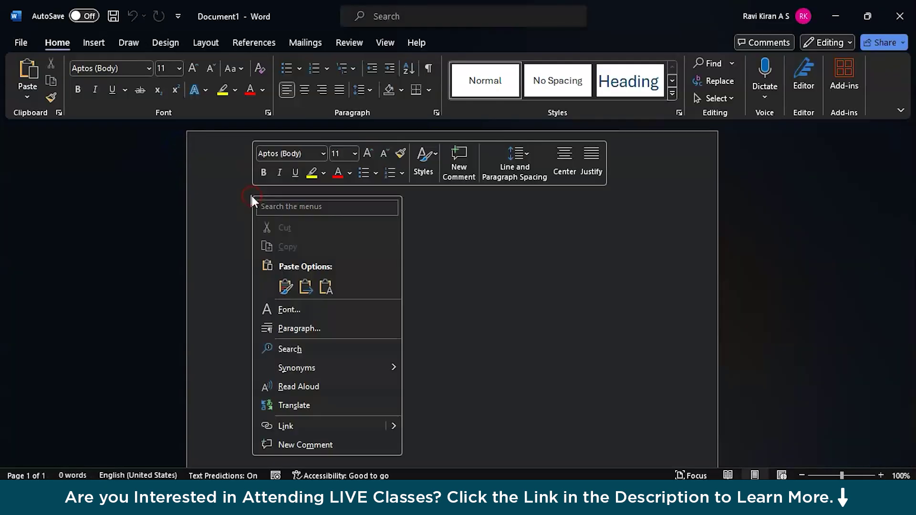
- Paste the GenPro speech into Document1 as Keep Text Only
click(326, 285)
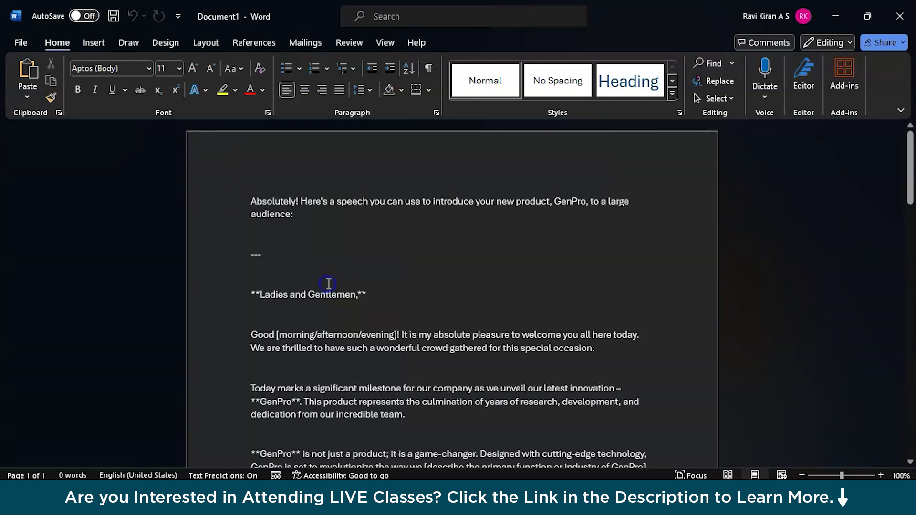
scroll(327, 188, up, 1)
scroll(329, 184, down, 2)
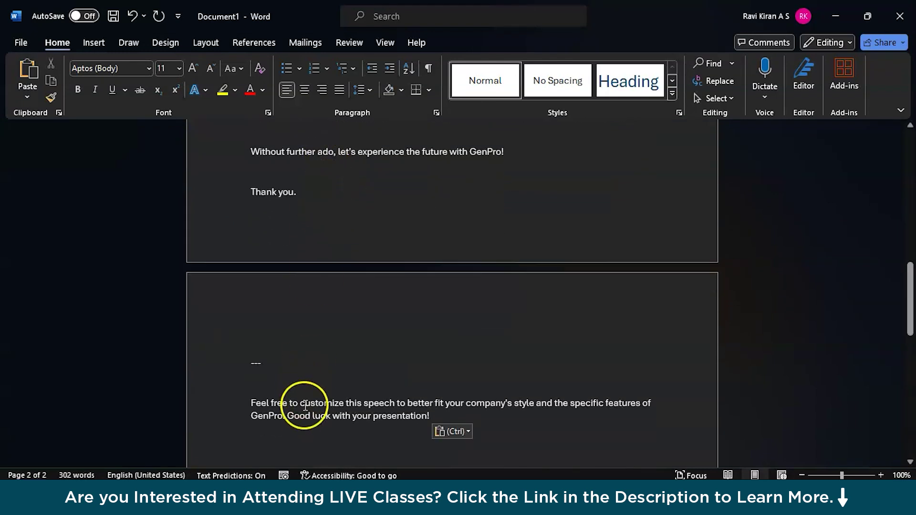
- Delete the closing customization tip and trailing --- divider so the speech ends at 'Thank you.'
triple_click(305, 408)
key(Delete)
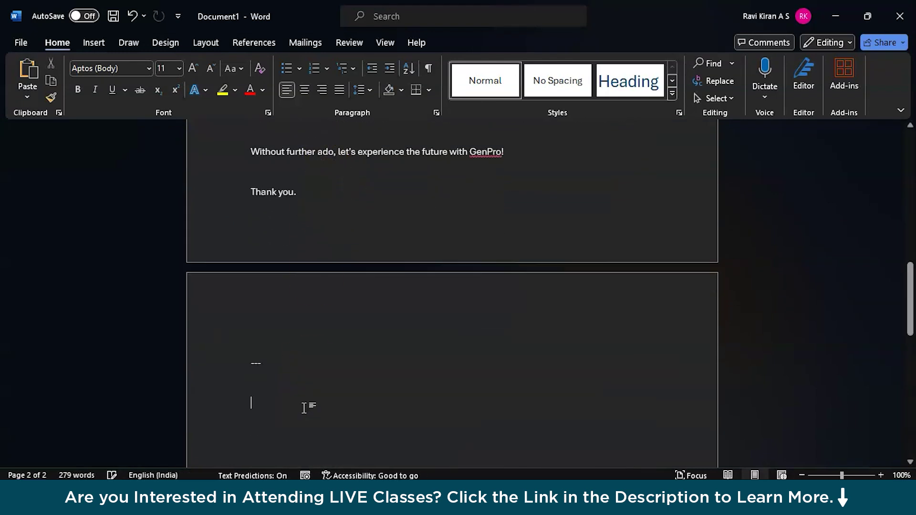
triple_click(248, 360)
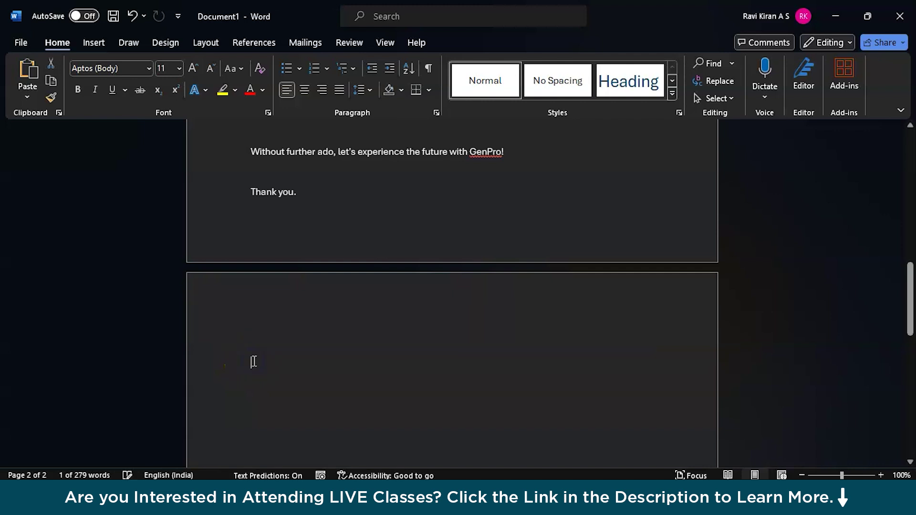
key(Delete)
scroll(255, 361, up, 7)
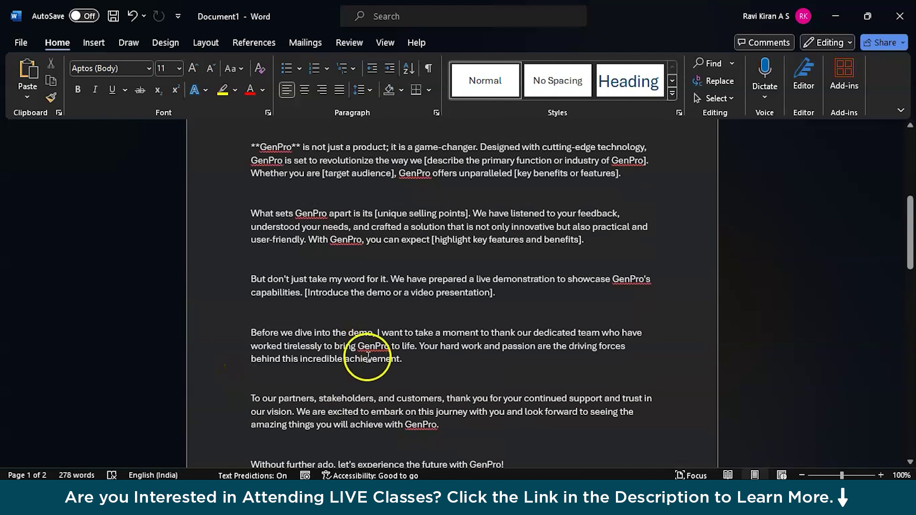
- Delete the Copilot introductory sentence and the --- divider above the greeting
scroll(391, 325, up, 6)
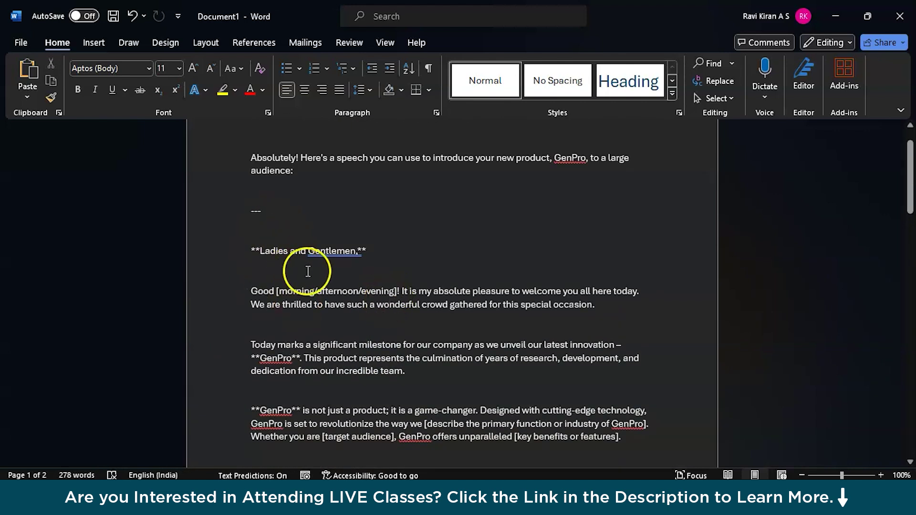
scroll(280, 206, up, 1)
drag(266, 265, 223, 173)
key(Delete)
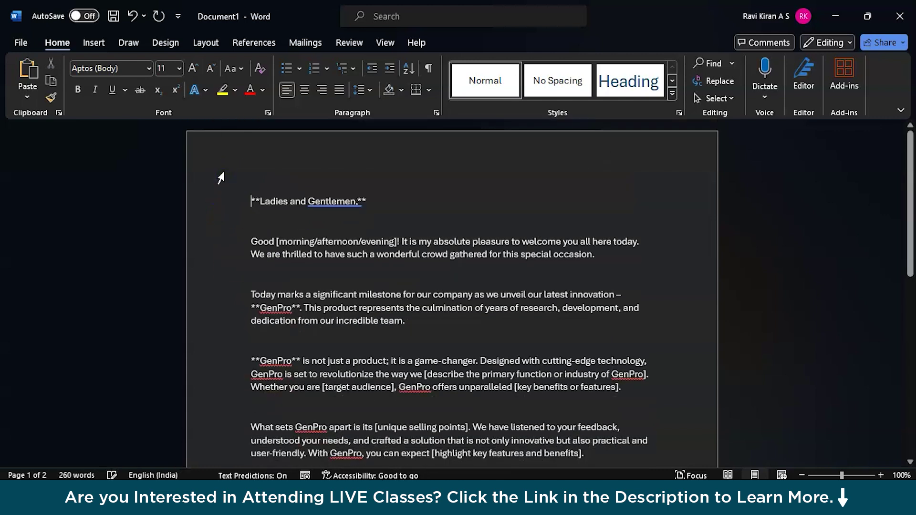
- Remove the ** asterisks before and after "Ladies and Gentlemen,"
key(Delete)
key(Delete)
click(358, 201)
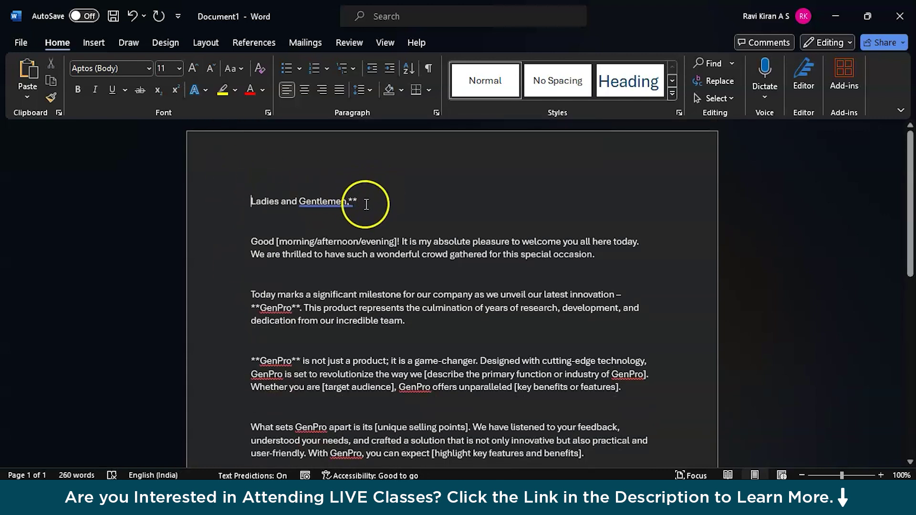
key(BackSpace)
key(BackSpace)
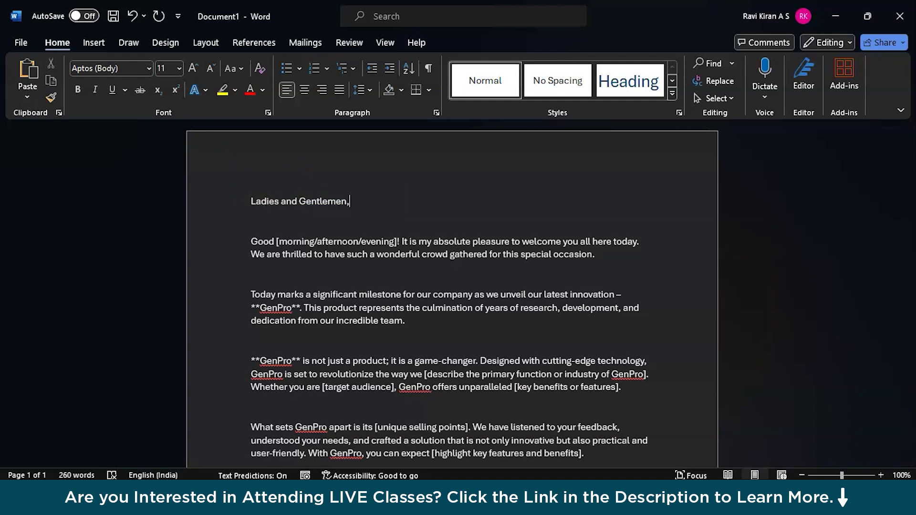